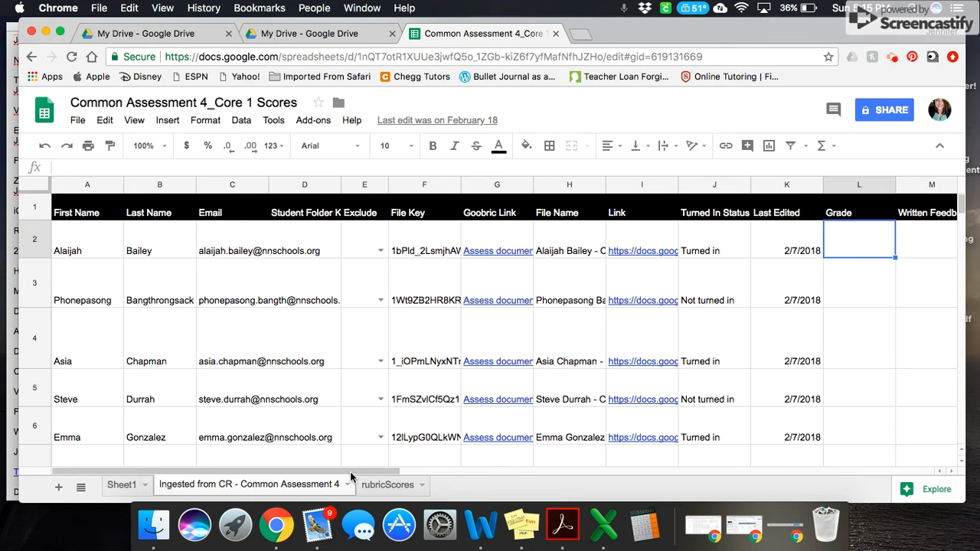
Step: Open the first student's Assess document link from the scores sheet to launch the rubric grader
left_click_drag(352, 470, 328, 473)
left_click_drag(389, 469, 399, 471)
left_click_drag(386, 470, 405, 459)
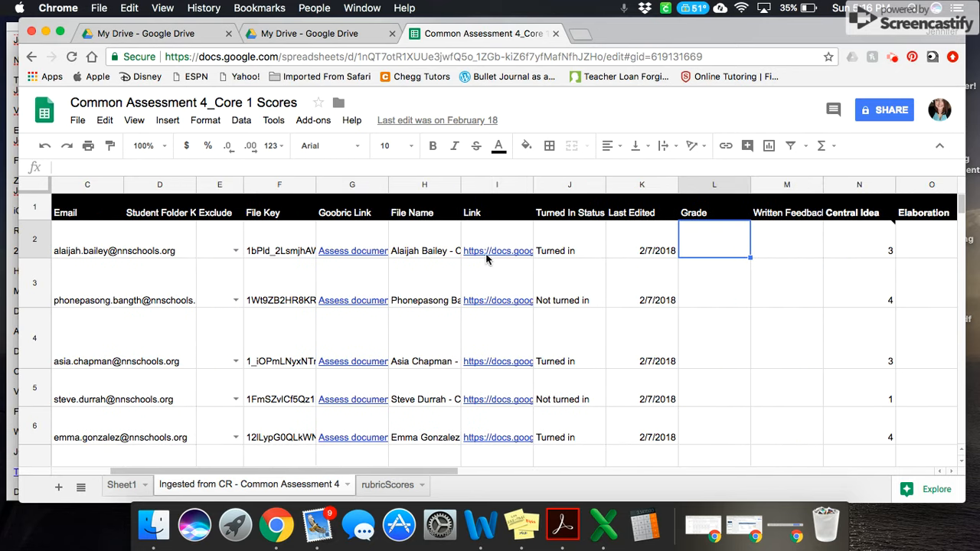
mouse_move(492, 255)
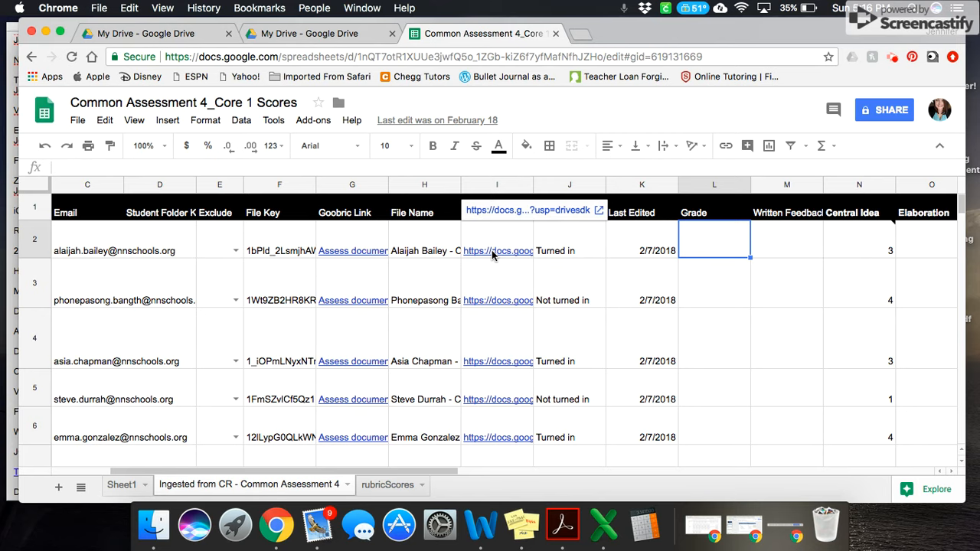
left_click(360, 255)
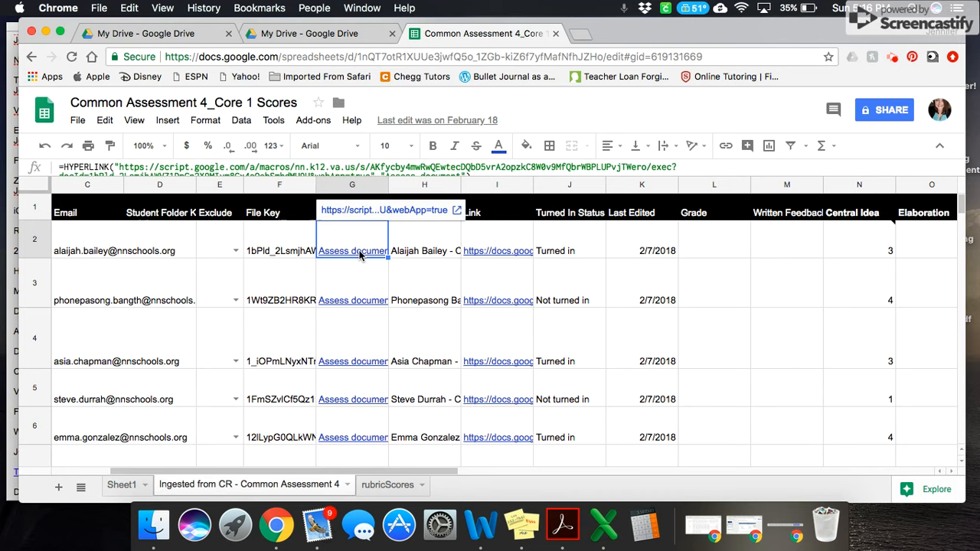
left_click(365, 210)
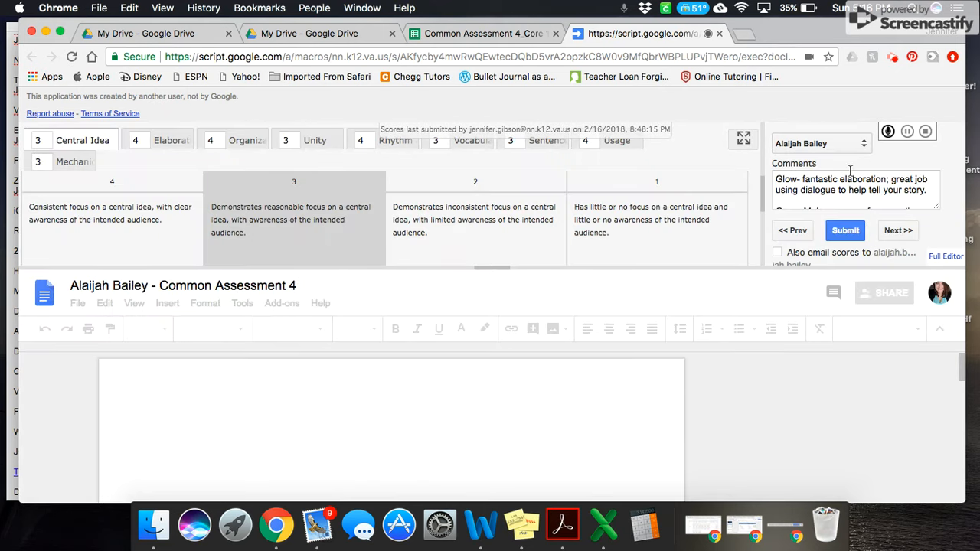
Step: Read through the student's essay, the teacher comments and the rubric feedback
scroll(852, 180, "down", 5)
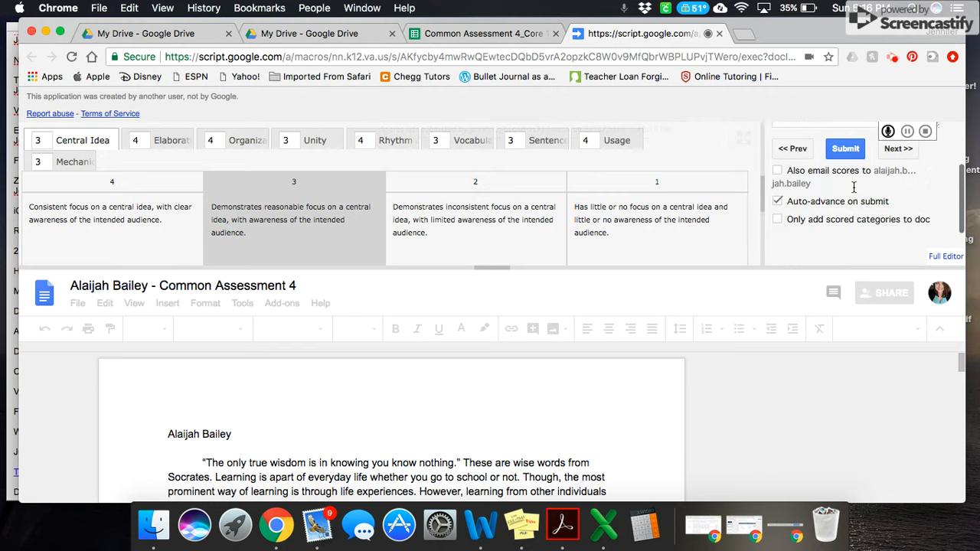
scroll(919, 203, "up", 3)
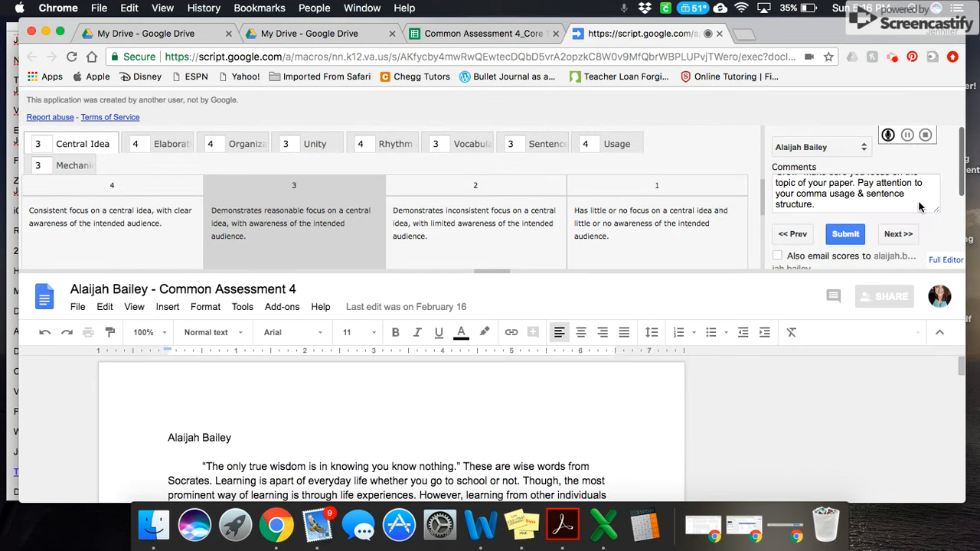
scroll(905, 186, "up", 2)
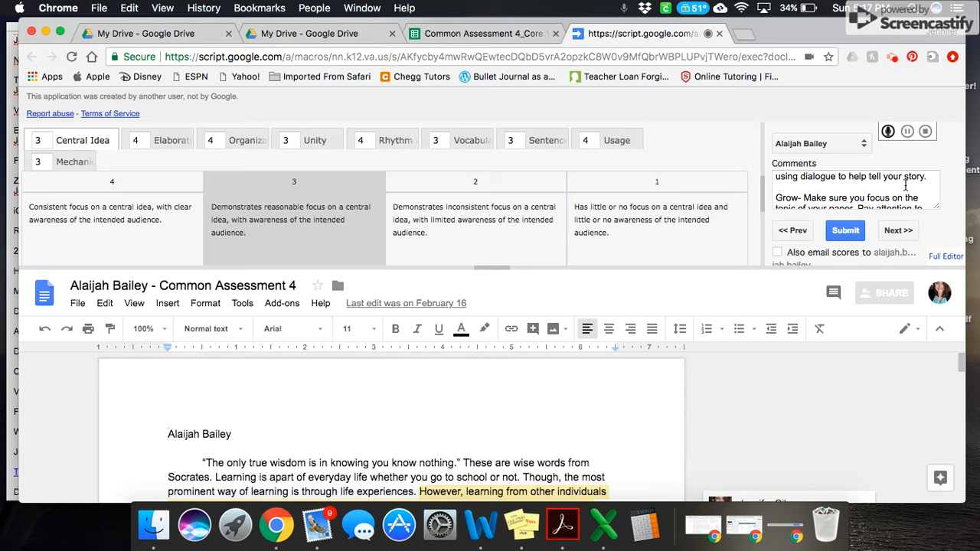
scroll(905, 186, "up", 1)
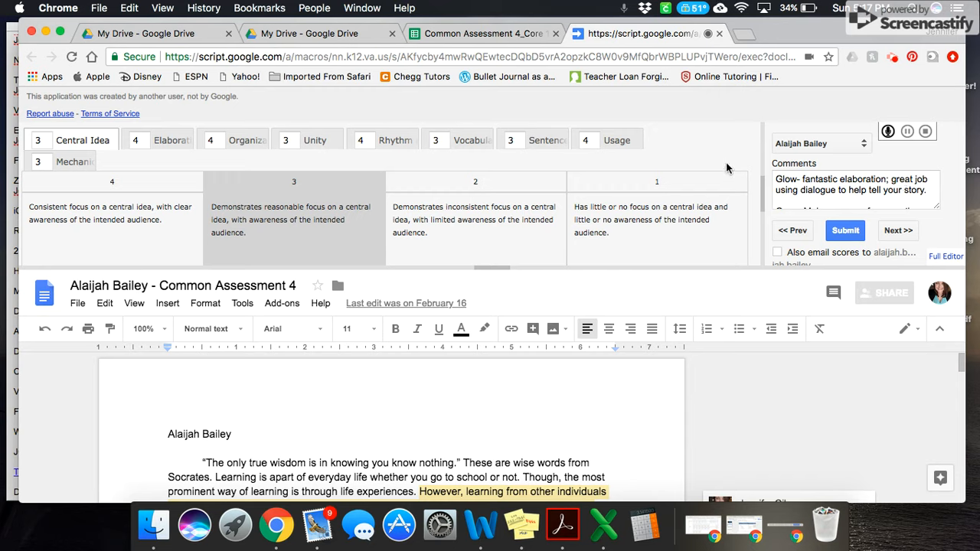
scroll(839, 375, "down", 2)
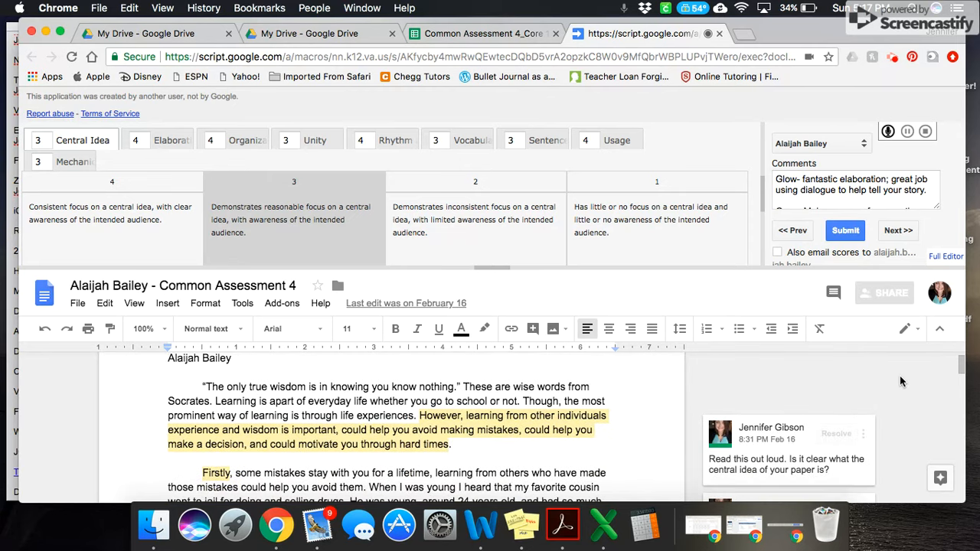
scroll(900, 375, "down", 1)
scroll(900, 375, "down", 12)
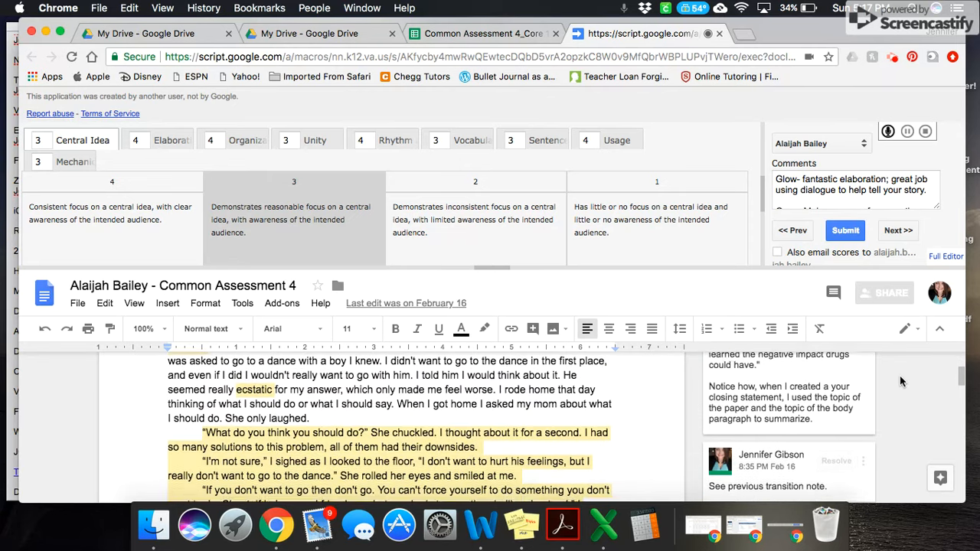
scroll(900, 375, "down", 10)
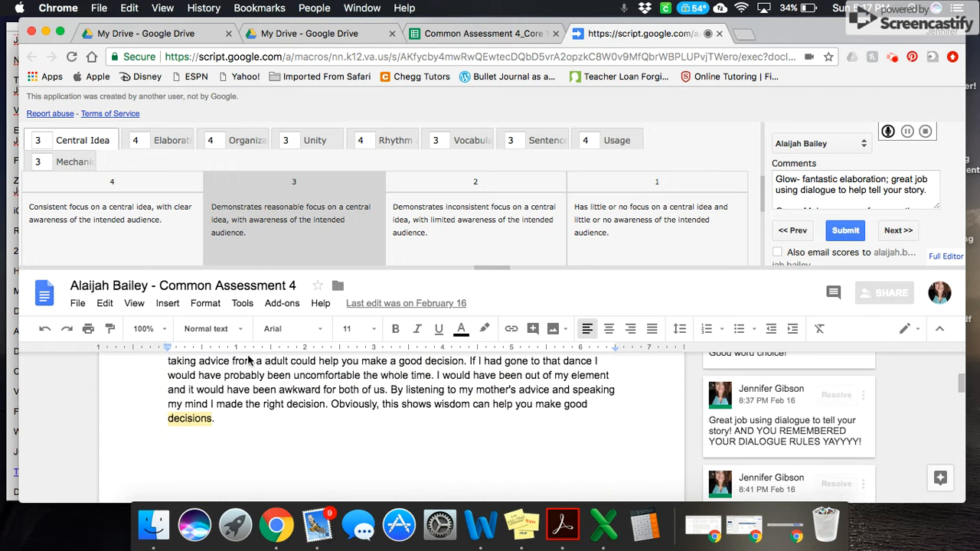
scroll(893, 421, "down", 1)
scroll(893, 421, "up", 2)
scroll(893, 421, "up", 1)
scroll(893, 421, "down", 5)
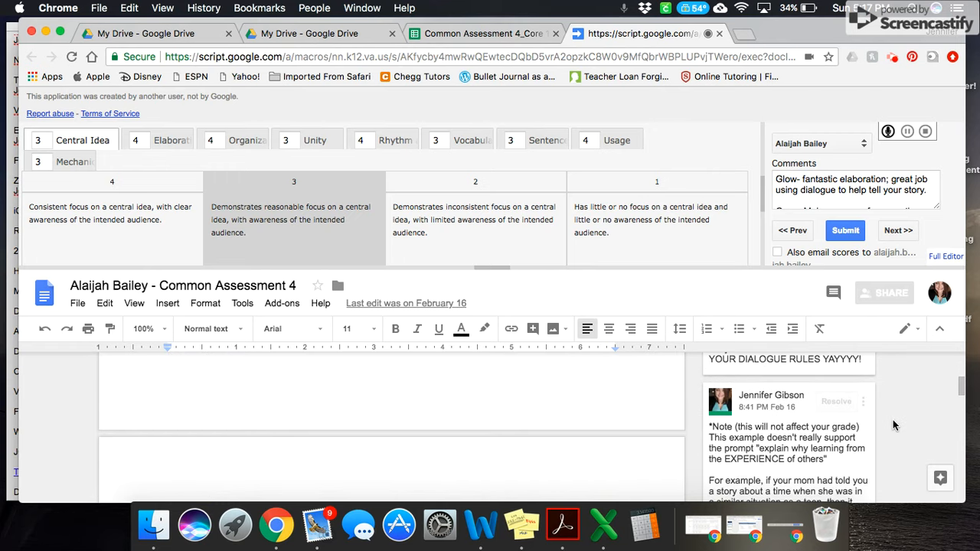
scroll(893, 421, "up", 10)
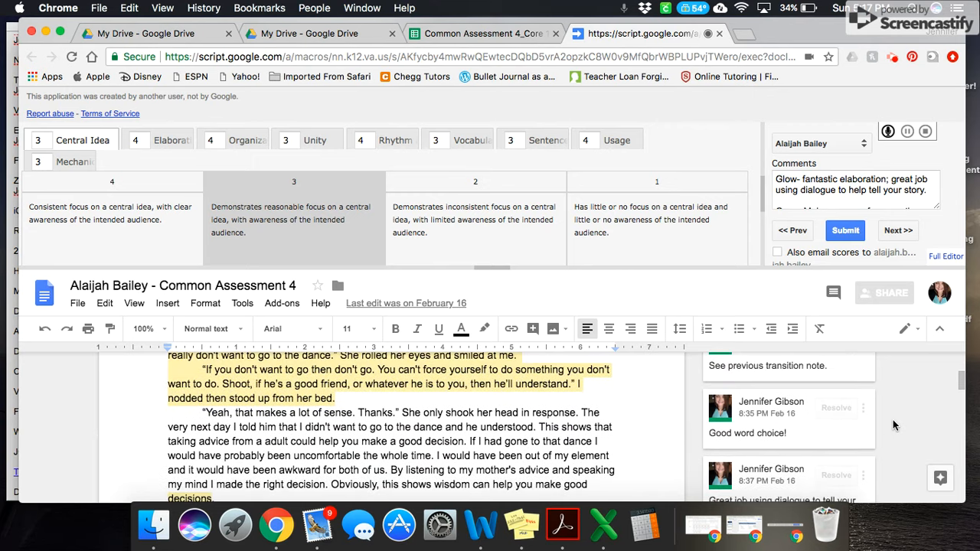
scroll(893, 425, "up", 5)
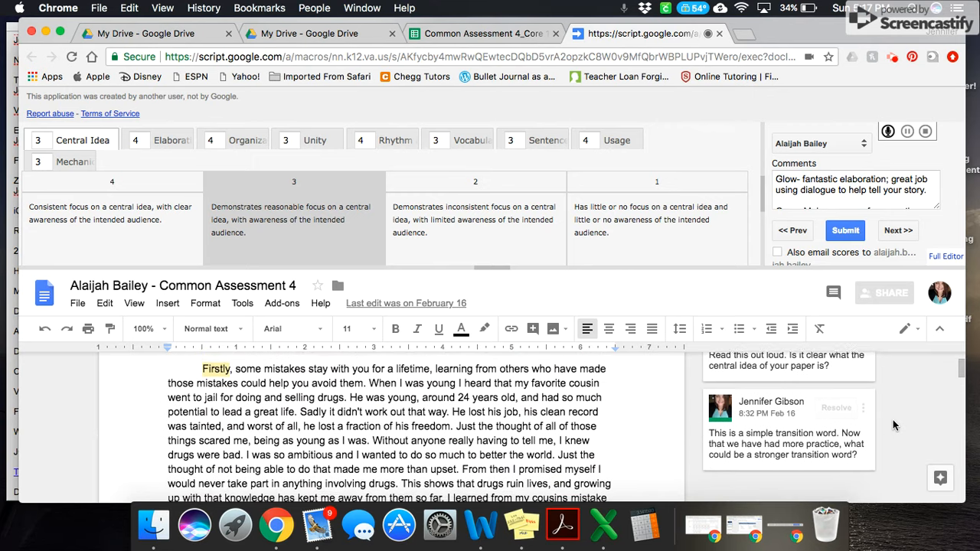
scroll(893, 425, "down", 2)
scroll(893, 420, "down", 10)
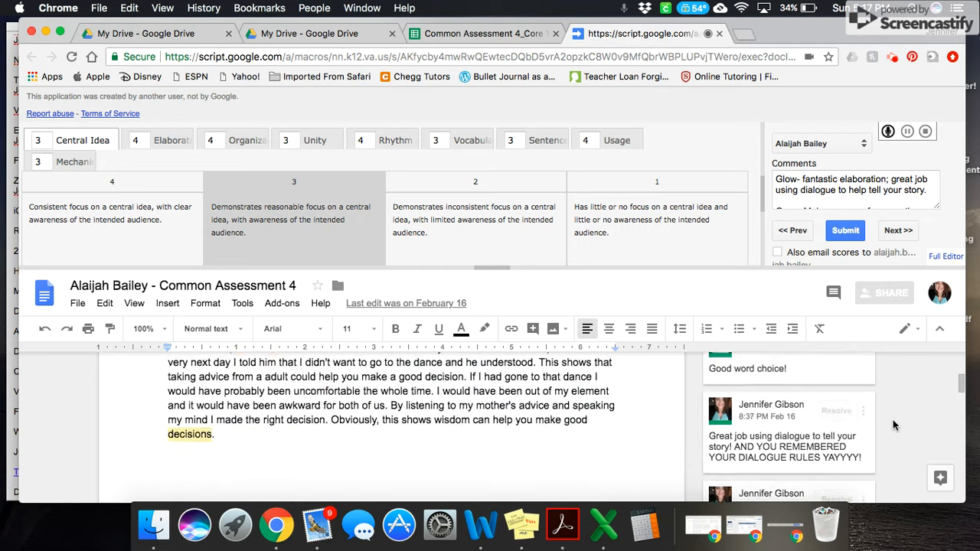
scroll(900, 443, "down", 5)
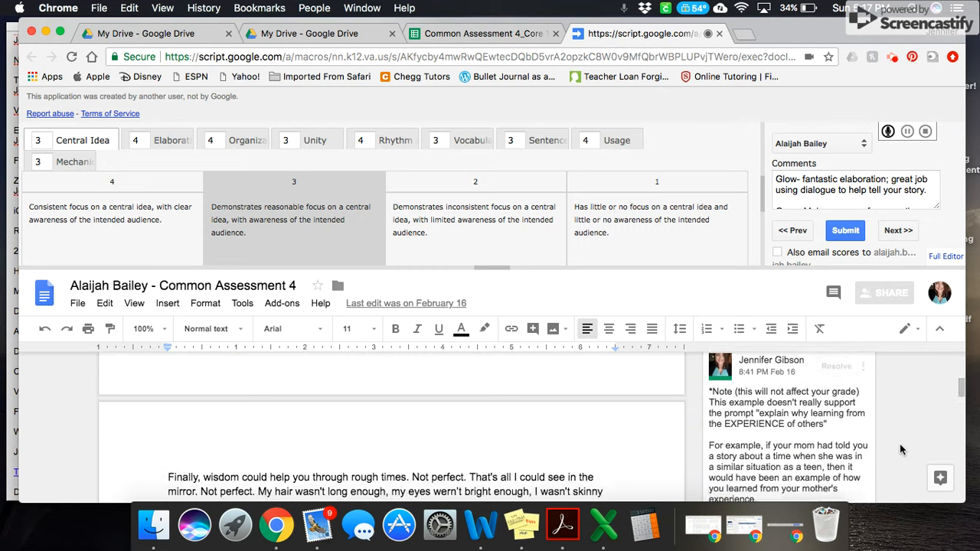
scroll(900, 443, "down", 5)
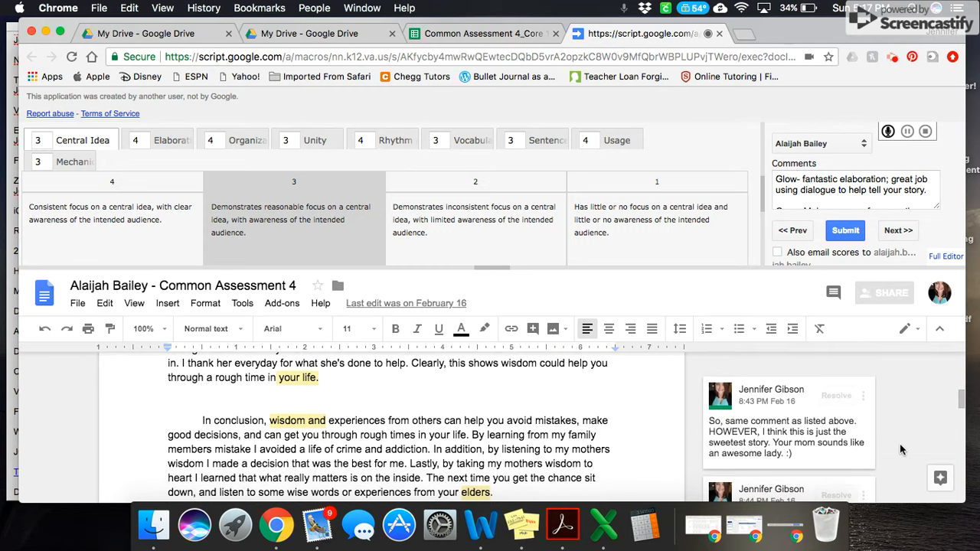
scroll(894, 368, "down", 5)
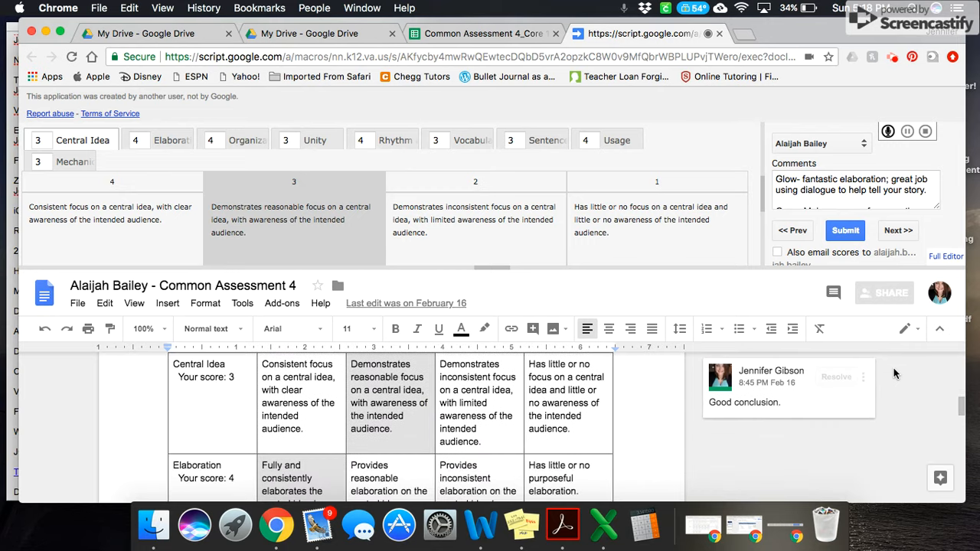
scroll(894, 368, "up", 10)
scroll(893, 367, "up", 15)
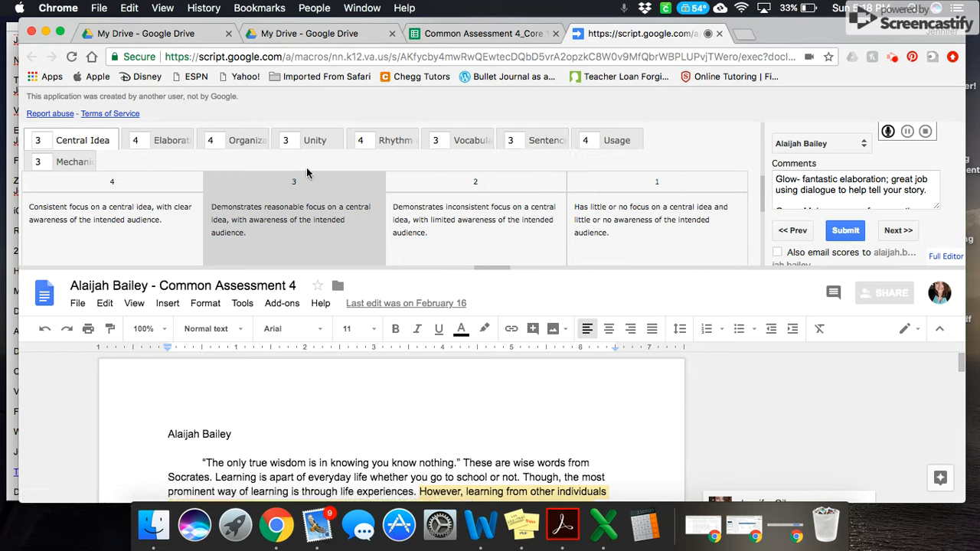
Step: Toggle the Central Idea rubric score between 4 and 3
left_click(286, 223)
left_click(109, 217)
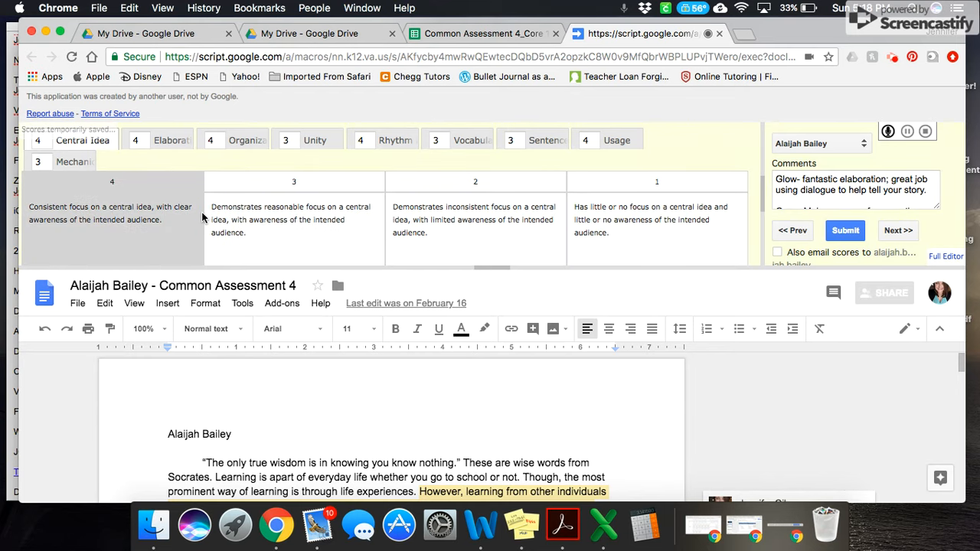
left_click(267, 251)
left_click(85, 202)
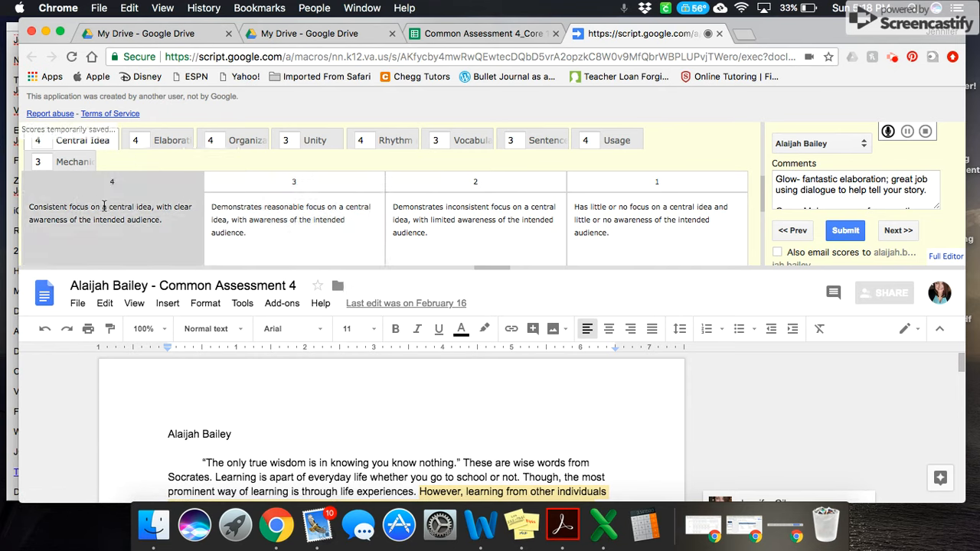
left_click(232, 209)
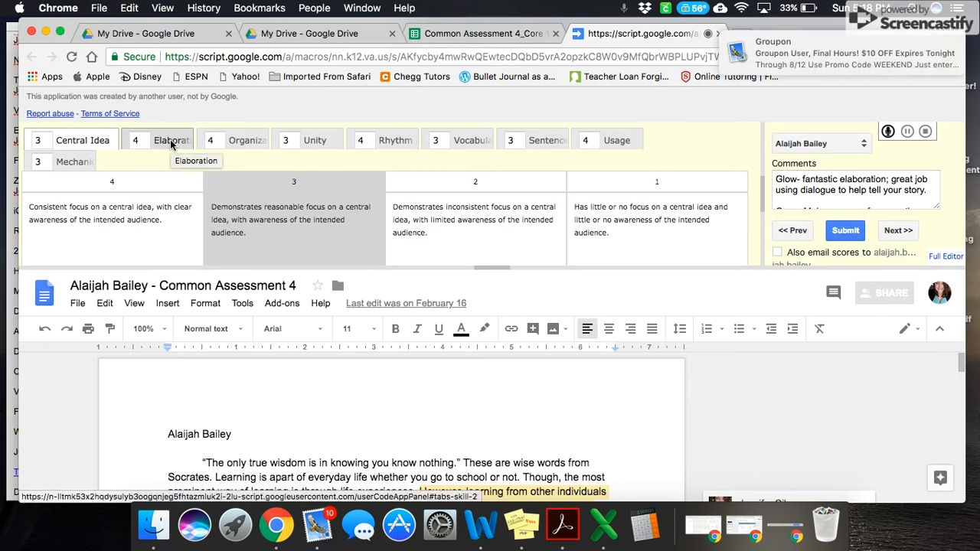
Step: Review the Elaboration, Organization, Unity and Rhythm rubric categories, then submit the scores
left_click(171, 142)
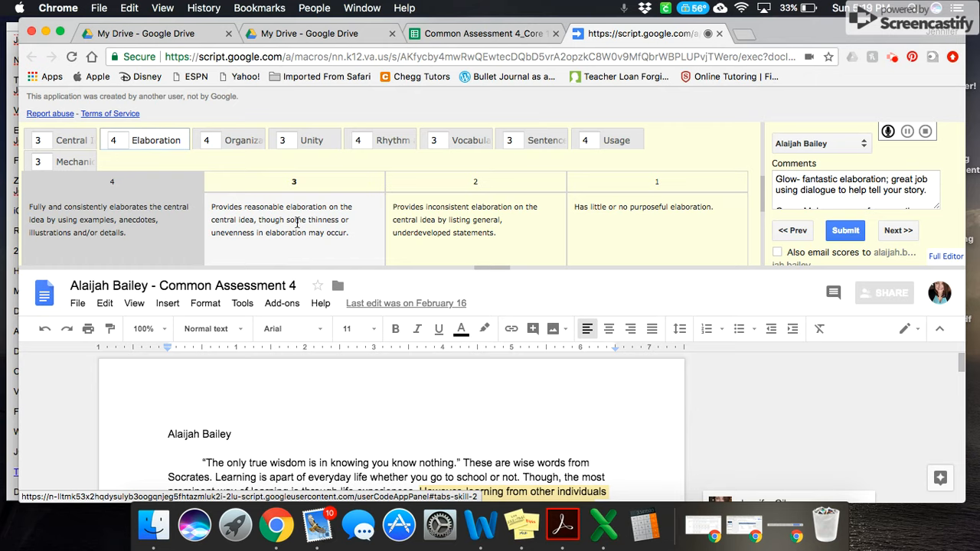
left_click(208, 136)
key("Tab")
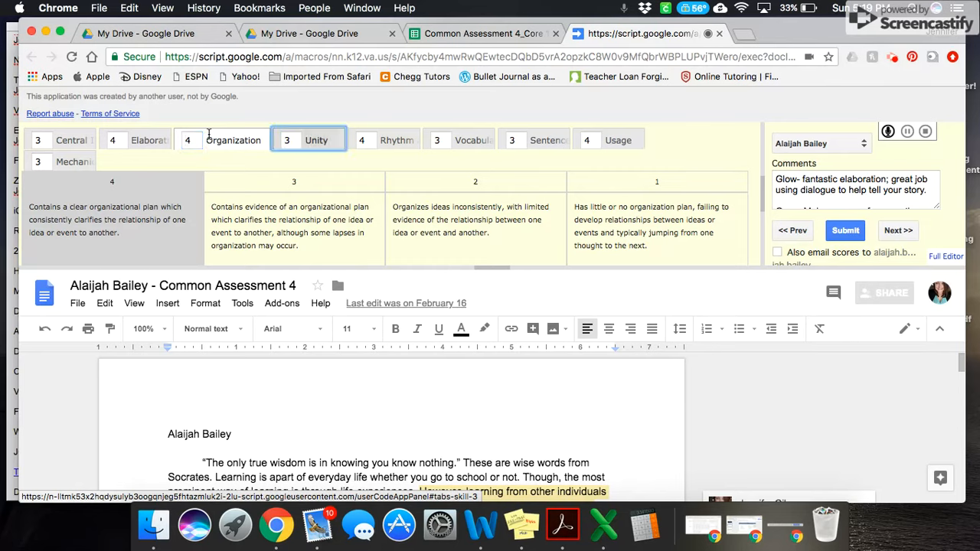
left_click(198, 141)
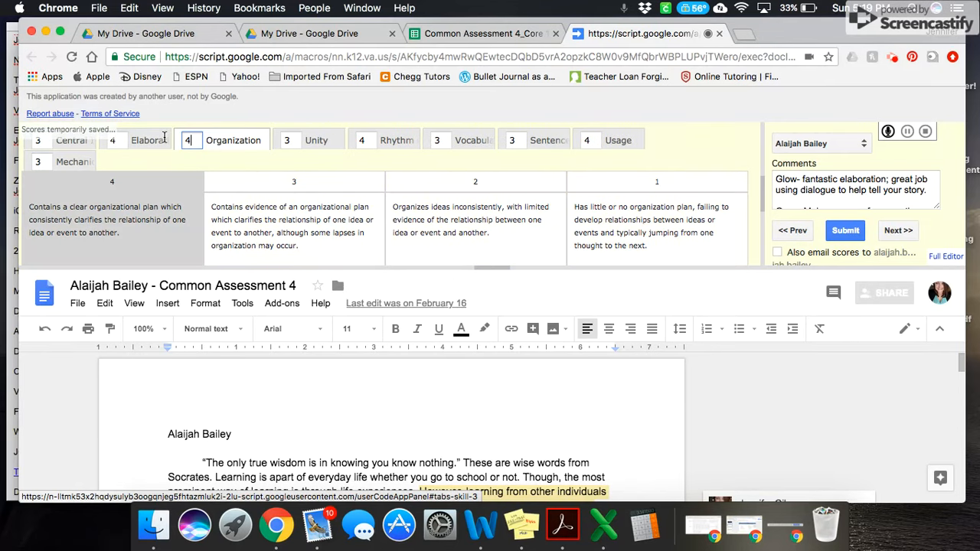
left_click(292, 140)
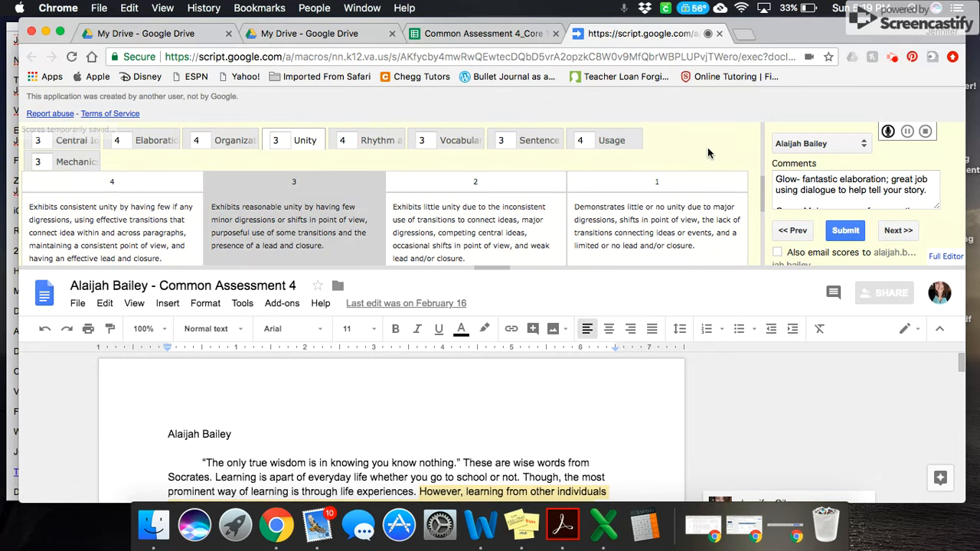
left_click(380, 150)
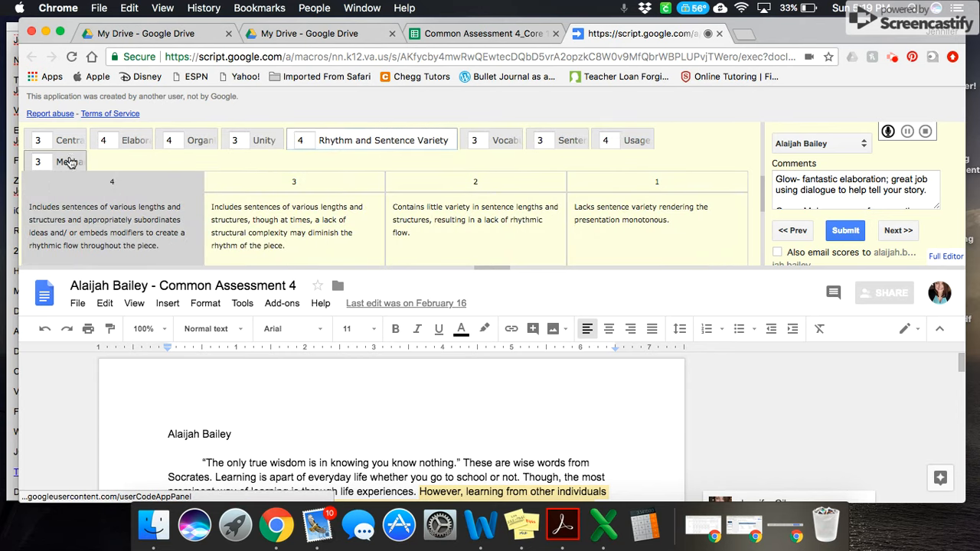
scroll(766, 418, "down", 3)
scroll(766, 413, "up", 3)
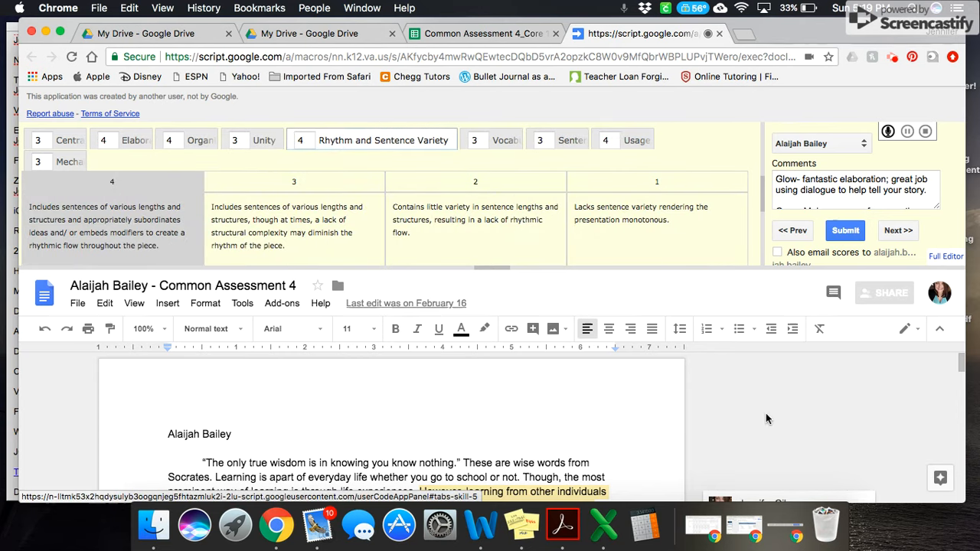
left_click(845, 230)
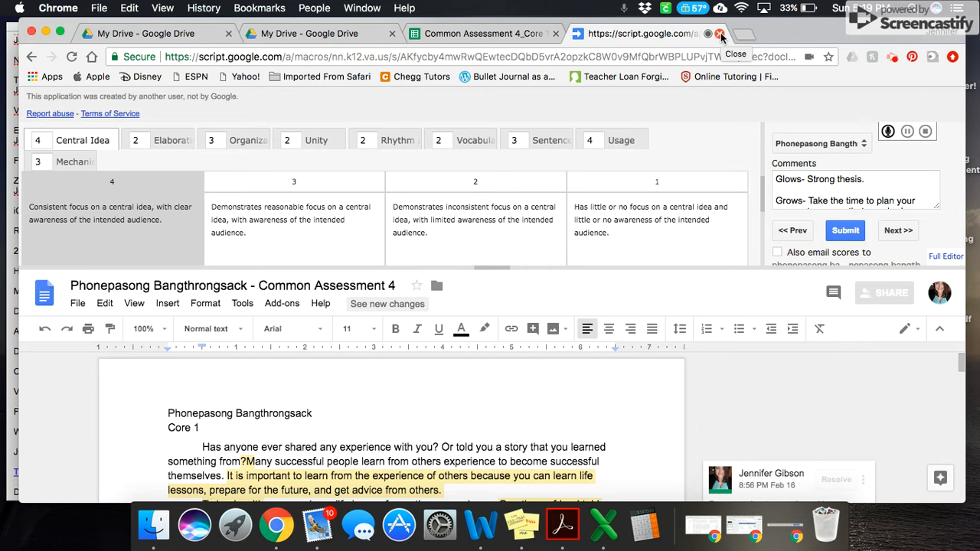
Step: Return to the scores sheet and inspect the Average CW Score formula in cell T2
left_click(720, 36)
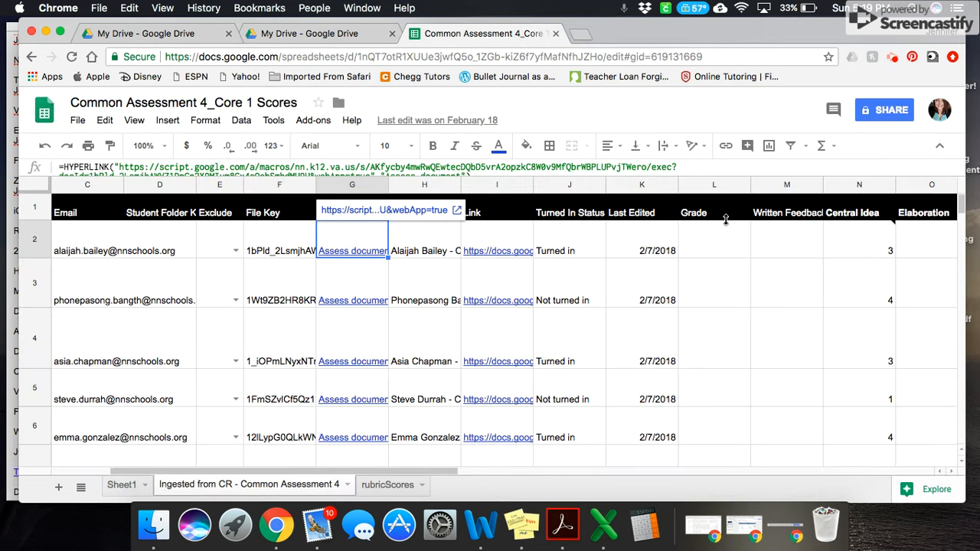
left_click_drag(442, 475, 690, 471)
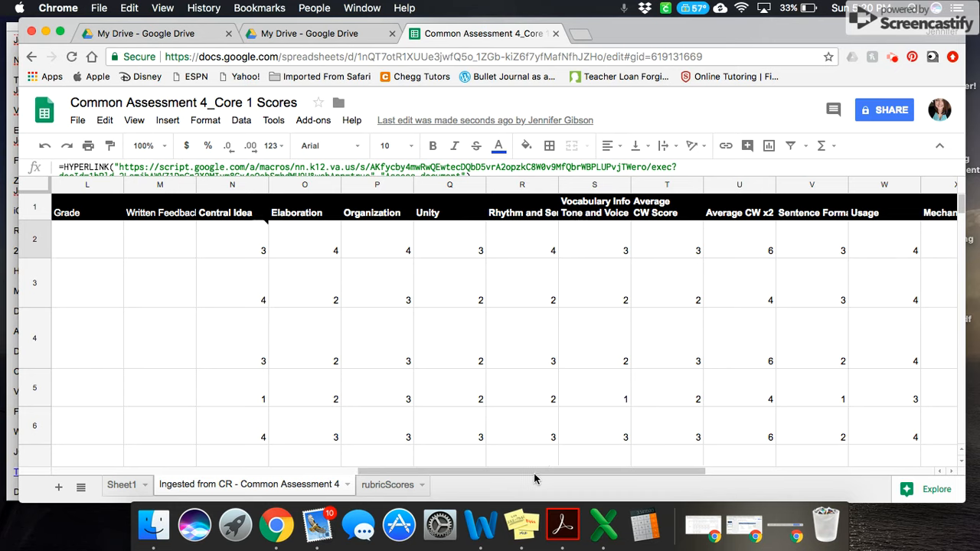
left_click_drag(540, 475, 588, 473)
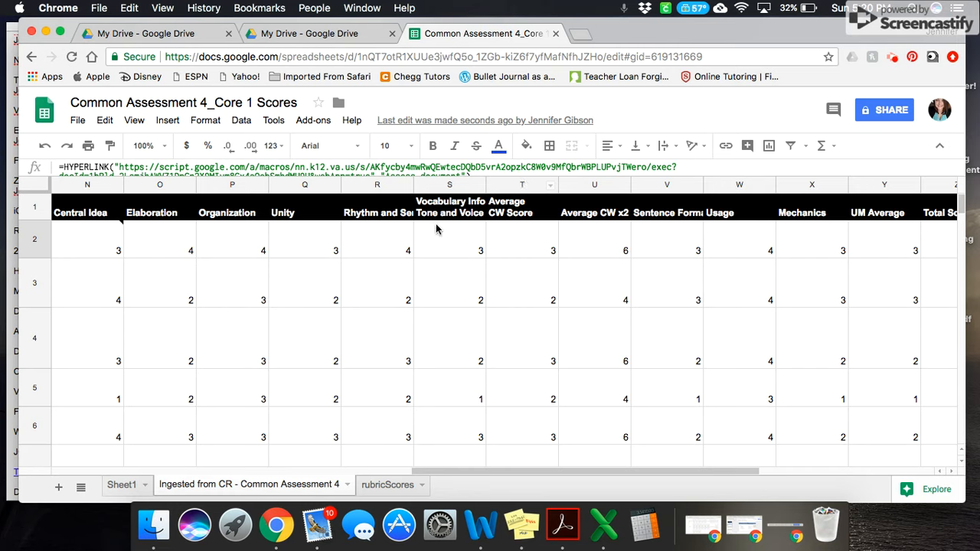
left_click(533, 213)
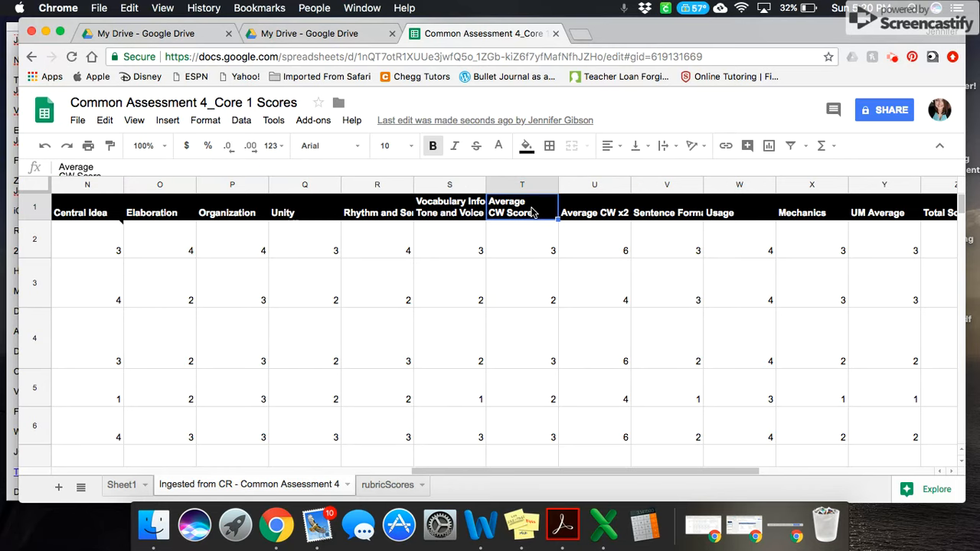
left_click(511, 244)
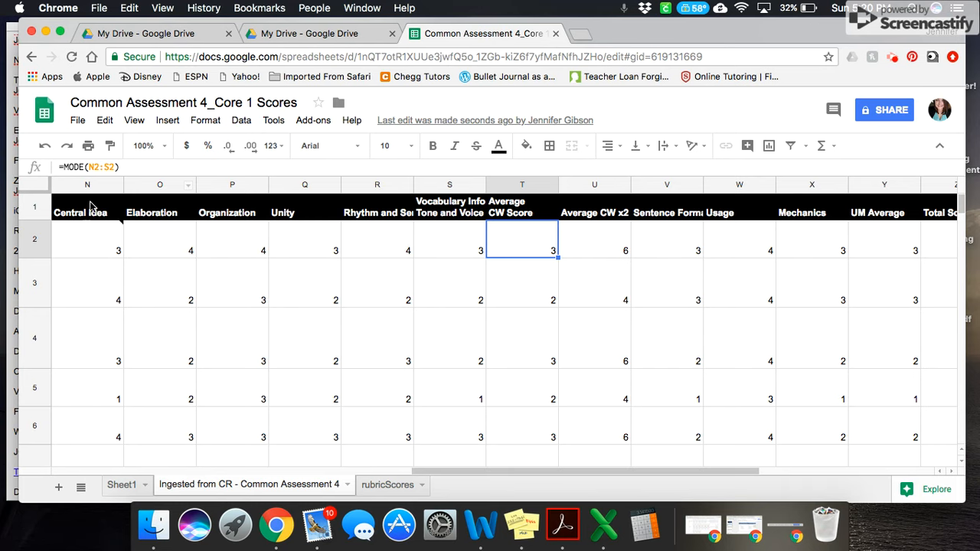
mouse_move(96, 234)
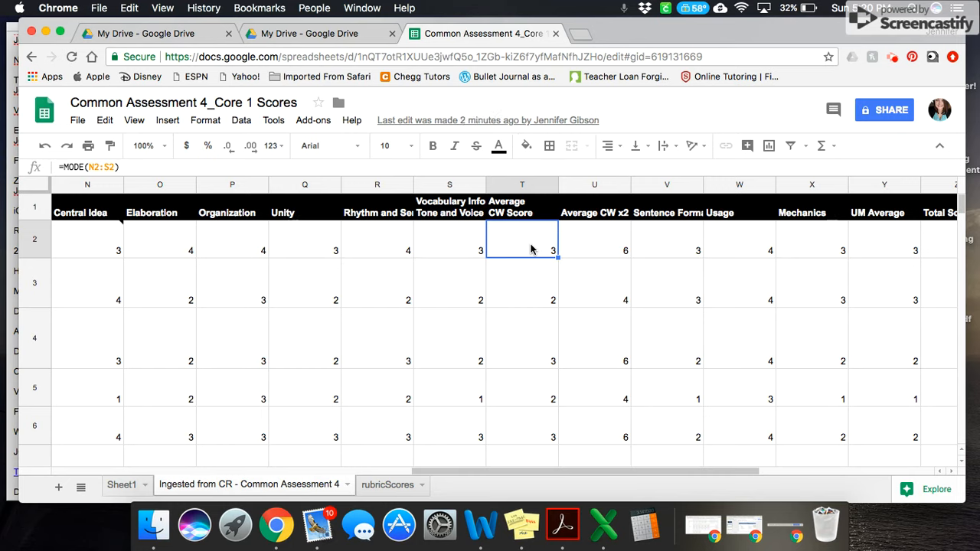
Step: Inspect the formulas behind the Average CW x2, Sentence Formation, Usage, Mechanics and UM Average cells in row 2
left_click(614, 251)
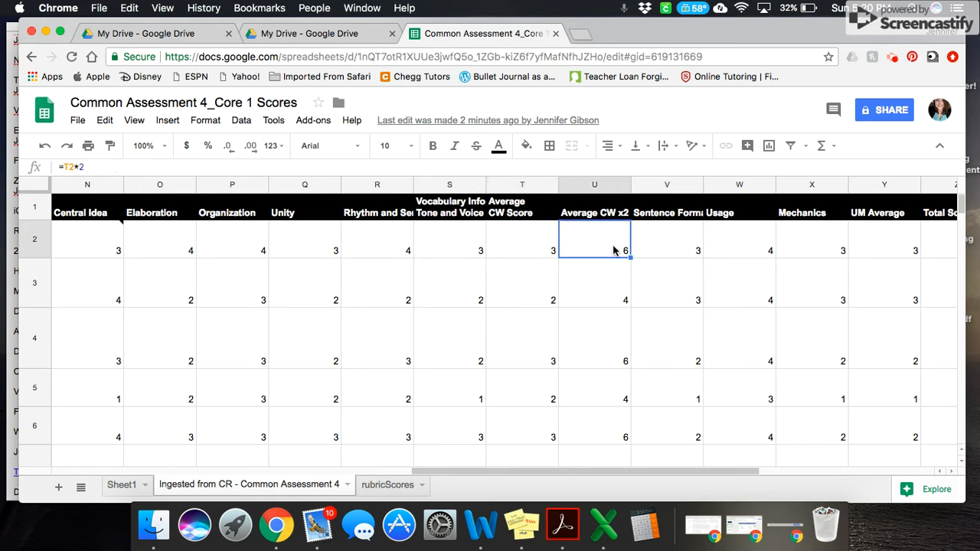
left_click(545, 252)
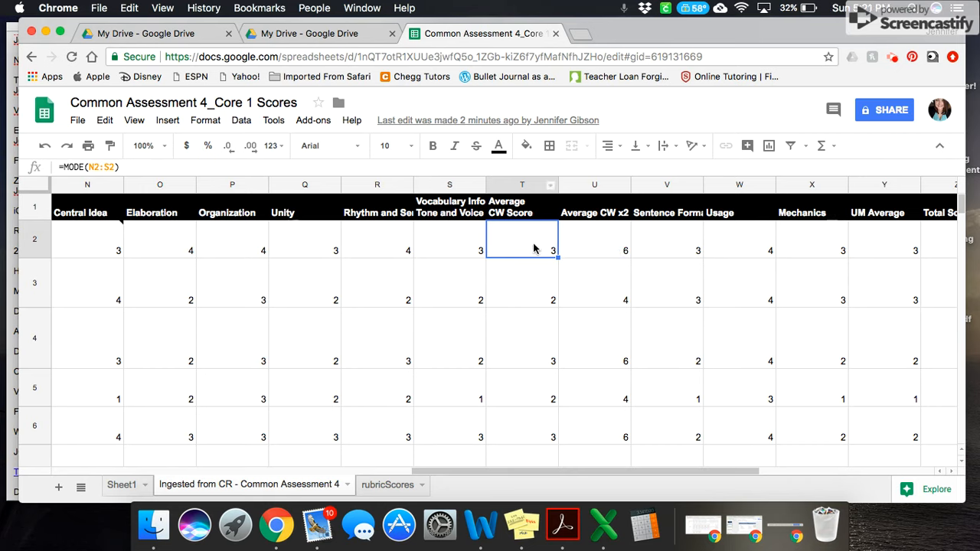
left_click(584, 245)
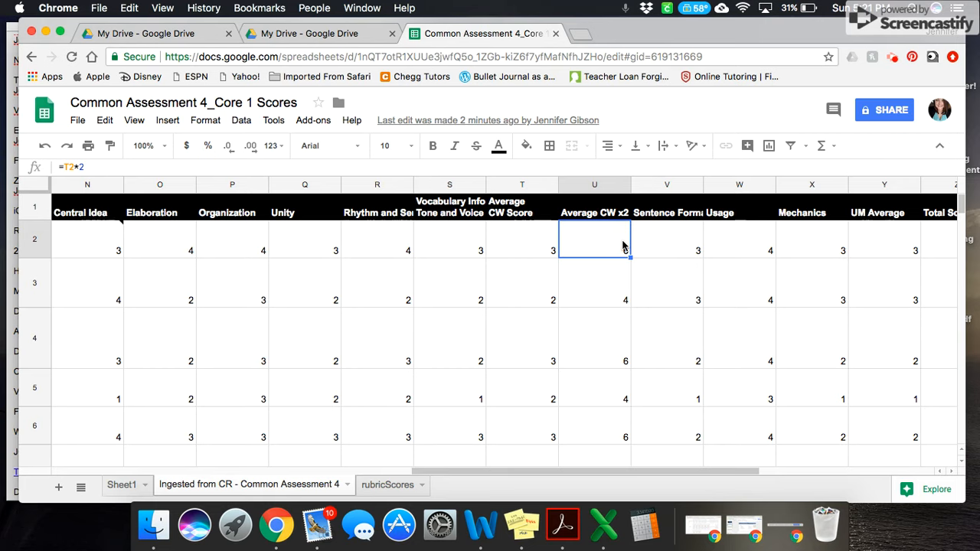
left_click(685, 247)
left_click(730, 248)
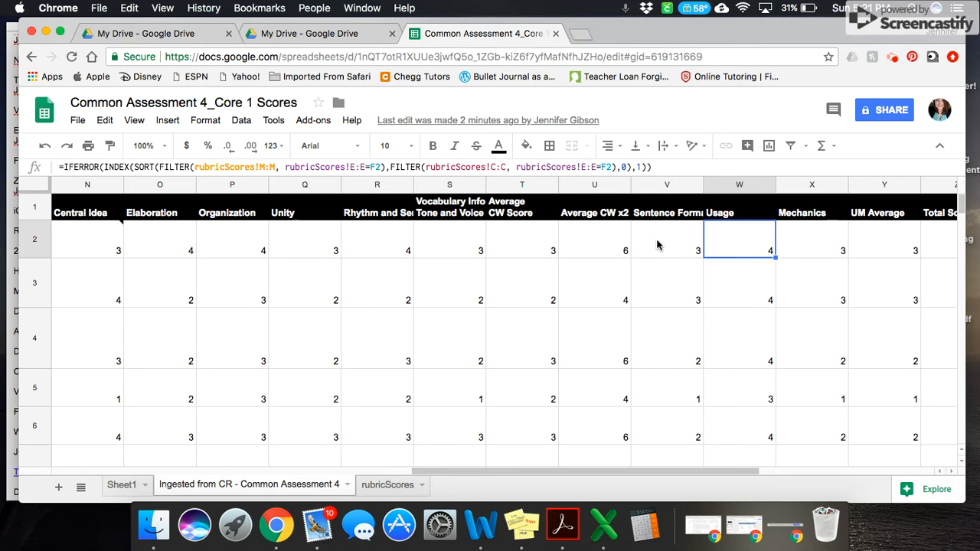
left_click(673, 246)
left_click(733, 246)
left_click(785, 247)
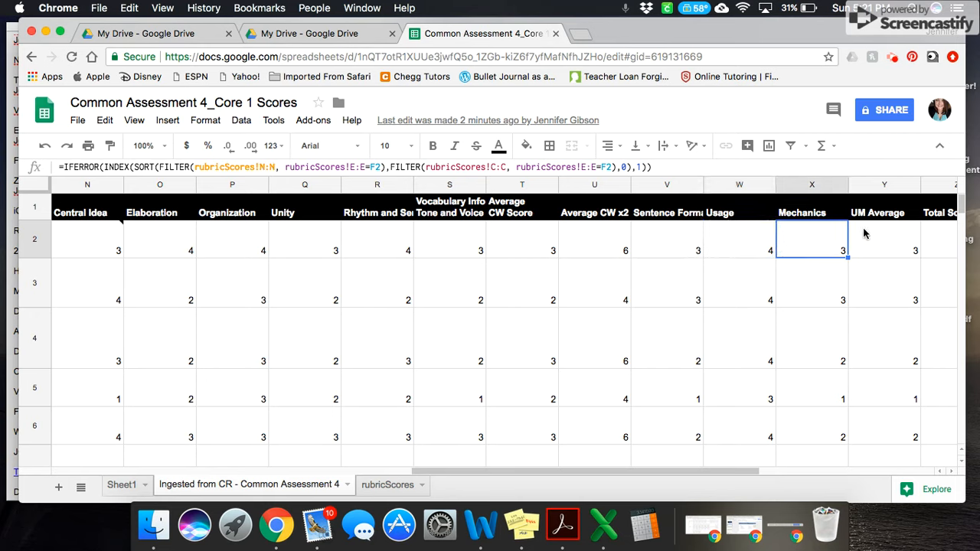
left_click(873, 234)
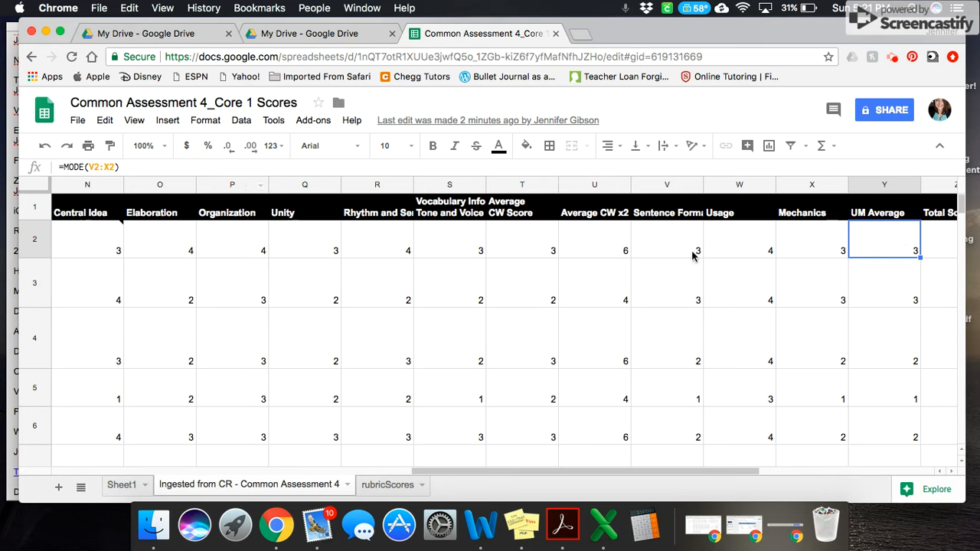
Step: Inspect the Total Score formula in row 2 and view the Comment and Count columns
left_click_drag(670, 477, 710, 476)
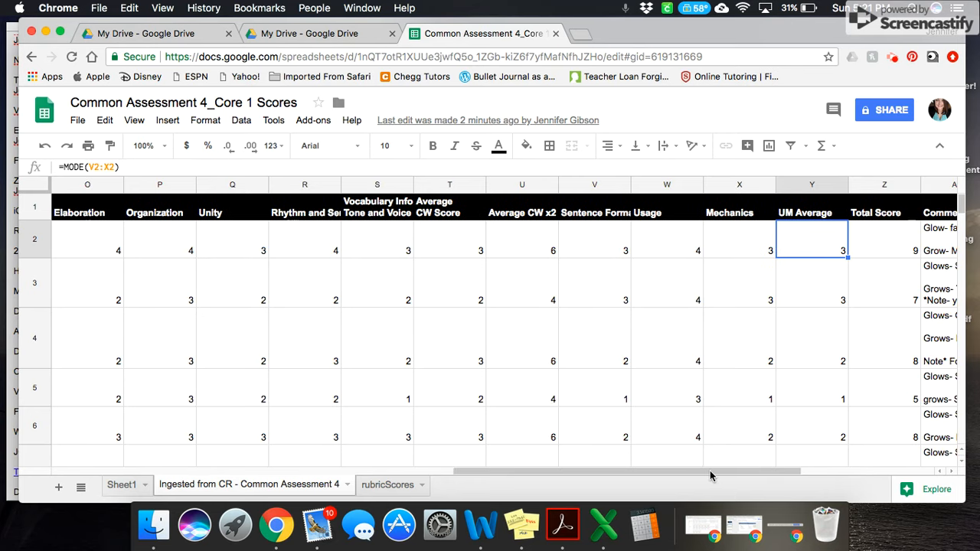
left_click(879, 228)
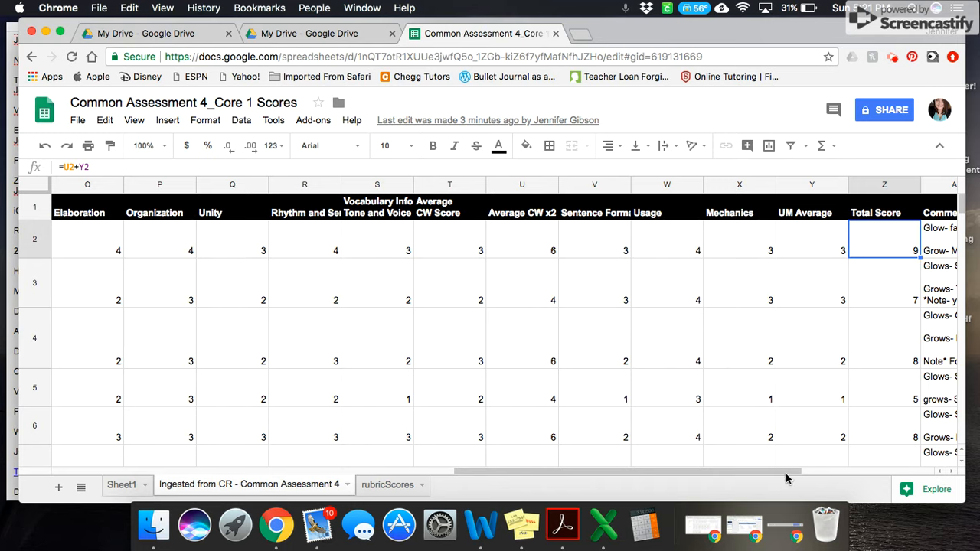
left_click_drag(789, 471, 842, 468)
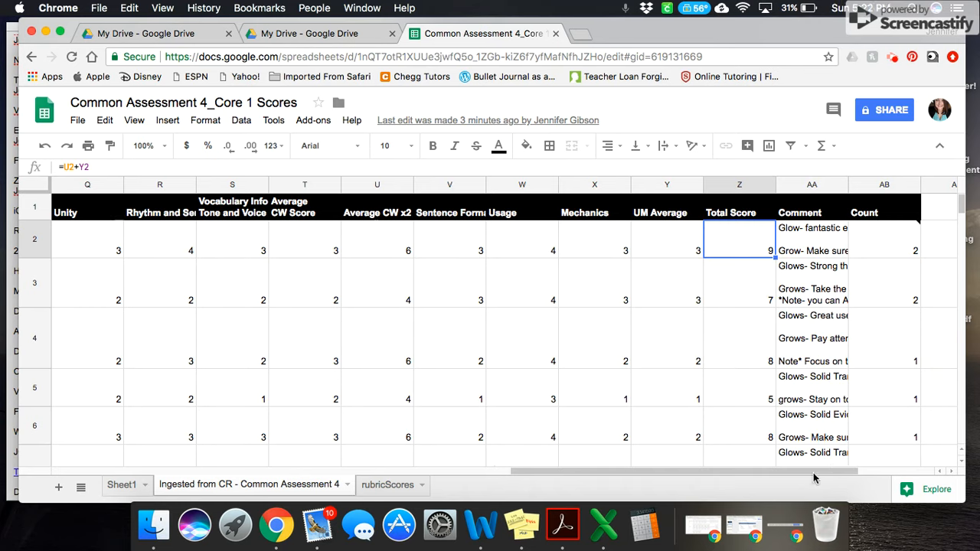
left_click_drag(814, 474, 826, 475)
Step: Browse the students' score rows and return to the name, file and link columns at the top of the sheet
scroll(821, 307, "down", 5)
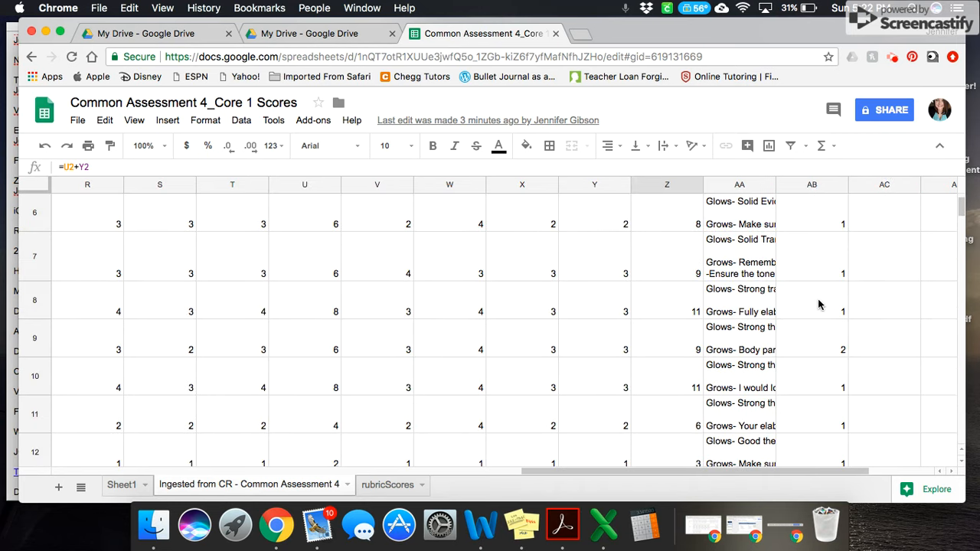
scroll(819, 305, "up", 4)
scroll(820, 305, "down", 4)
scroll(819, 304, "up", 5)
scroll(820, 305, "right", 1)
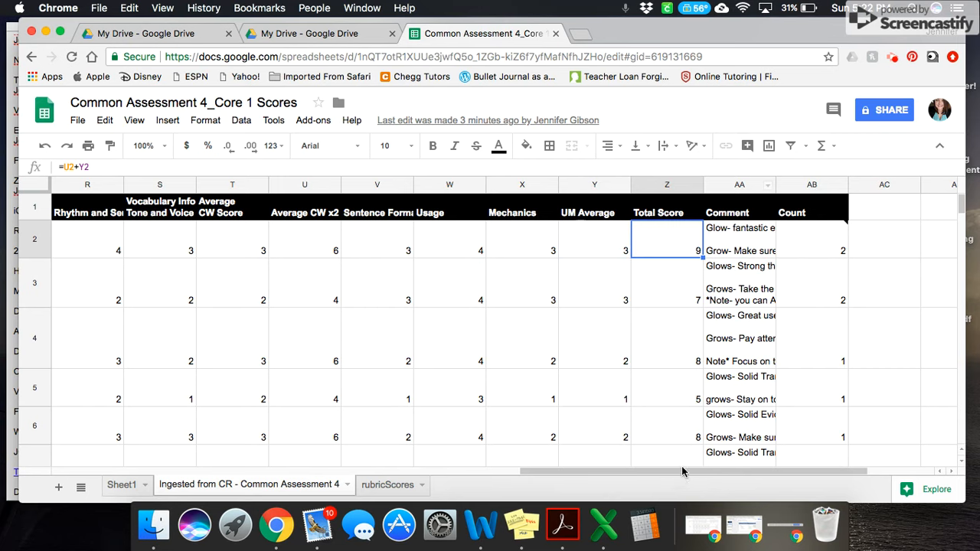
left_click_drag(684, 477, 393, 477)
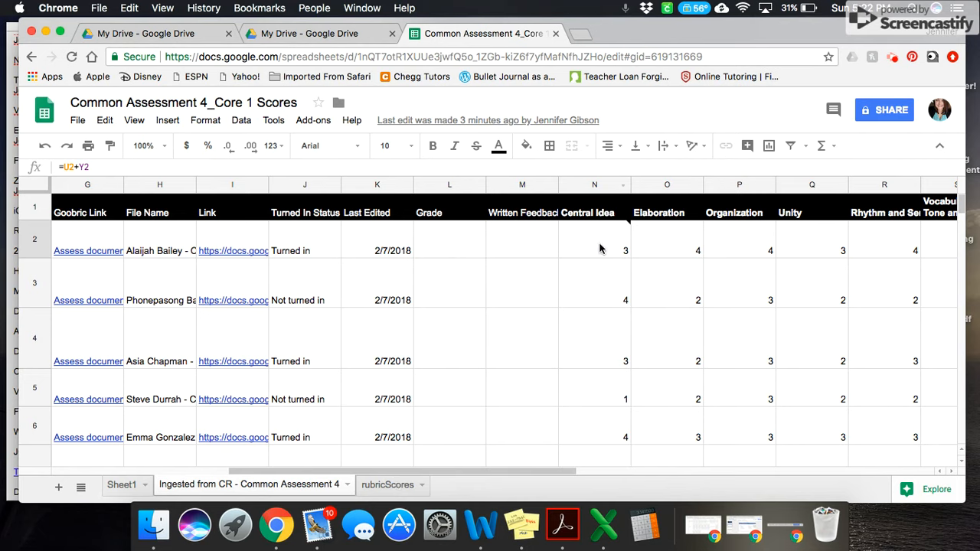
mouse_move(599, 245)
scroll(960, 203, "down", 3)
mouse_move(961, 203)
left_mouse_down()
mouse_move(960, 239)
mouse_move(960, 211)
left_mouse_up()
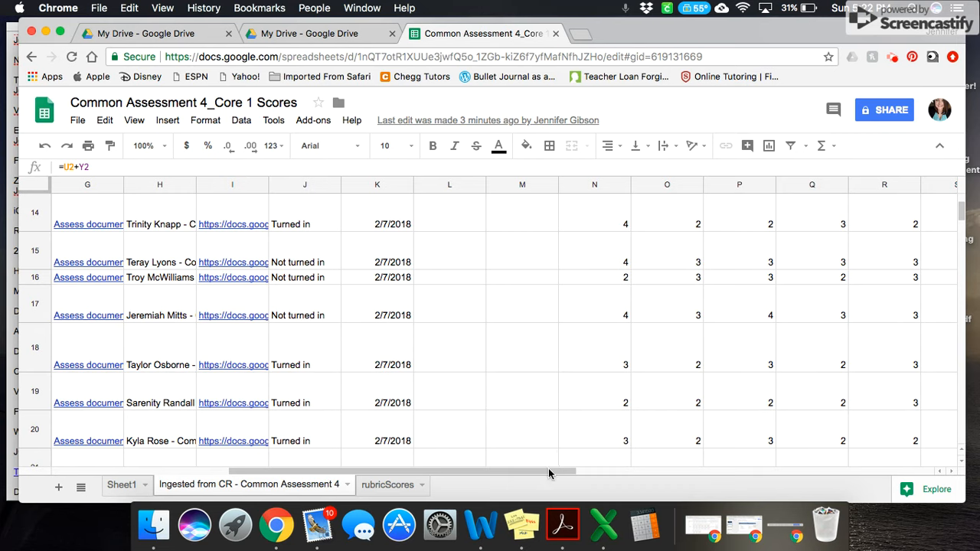
left_click_drag(548, 468, 272, 536)
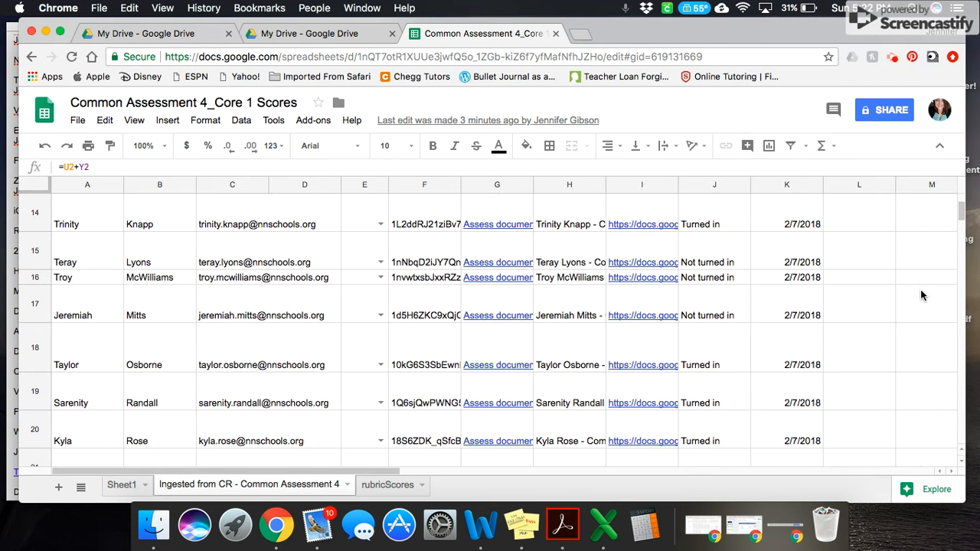
scroll(963, 222, "up", 5)
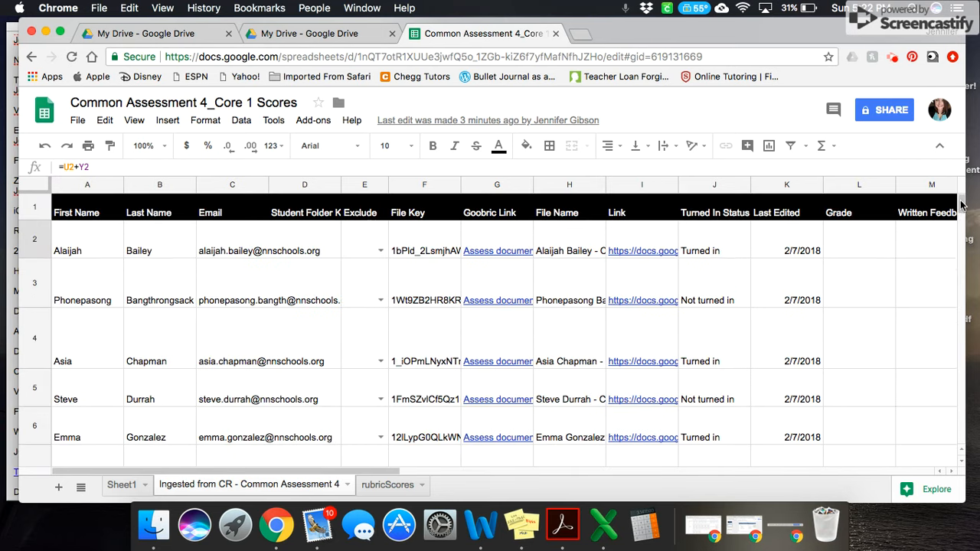
Step: Open the first student's essay from its document link and scroll through the essay, teacher comments and rubric ratings
left_click(653, 251)
left_click(662, 211)
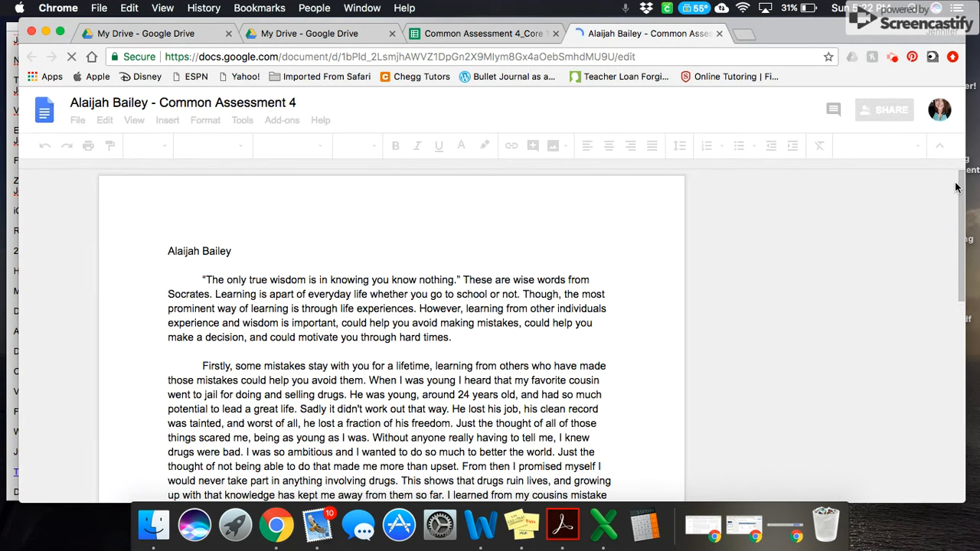
scroll(959, 182, "down", 3)
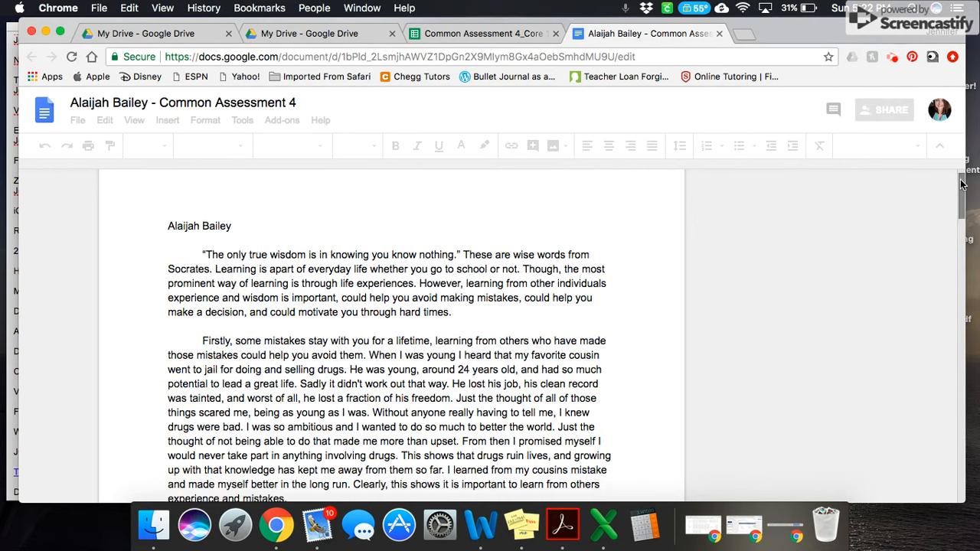
left_click_drag(971, 237, 962, 185)
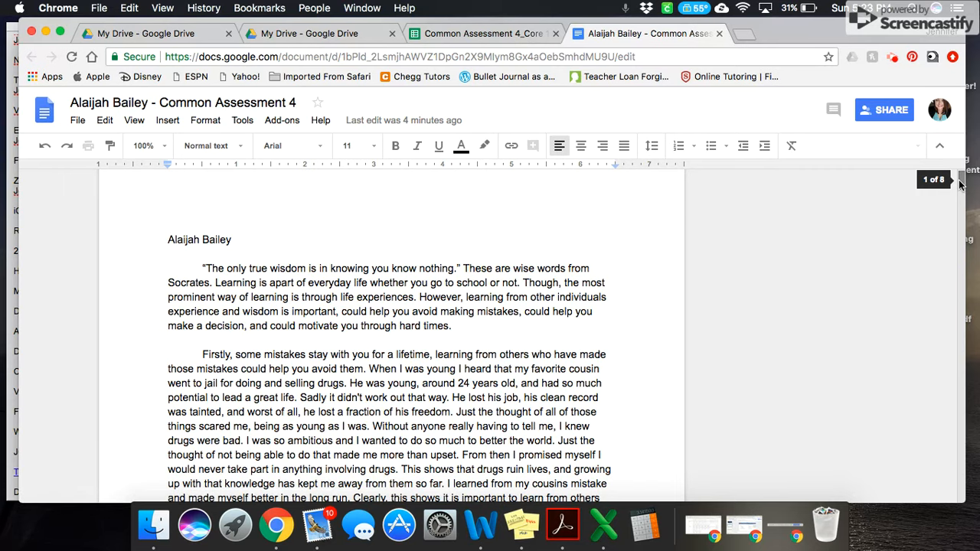
scroll(962, 184, "down", 10)
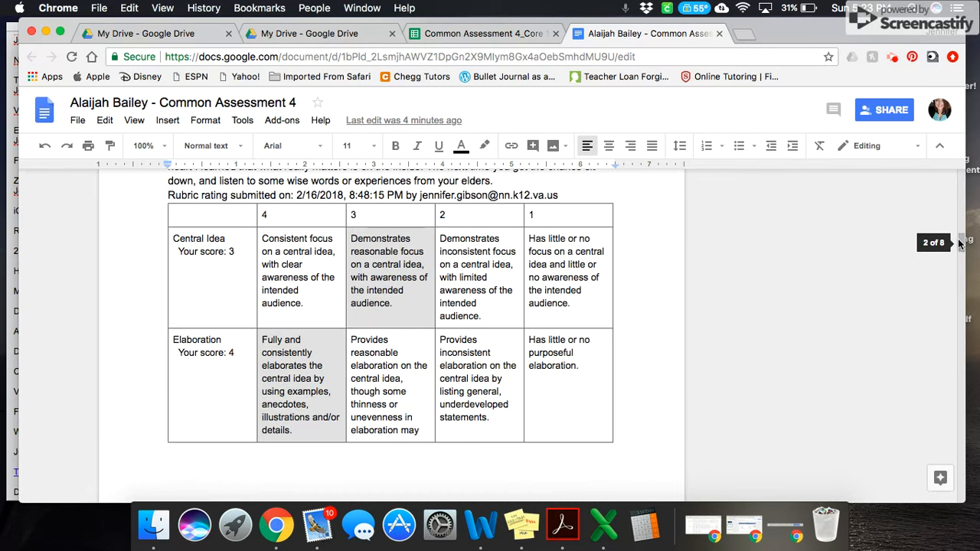
scroll(957, 230, "up", 4)
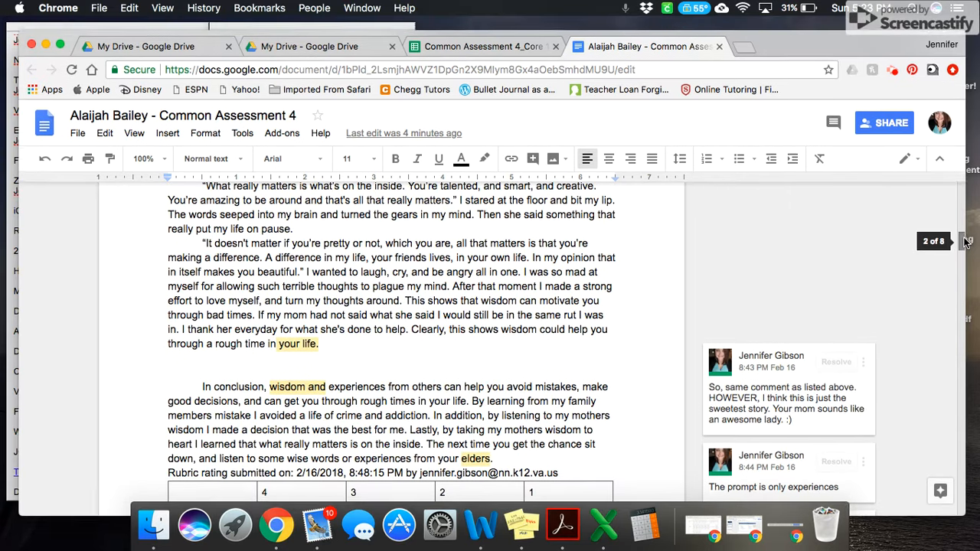
mouse_move(965, 239)
left_mouse_down()
mouse_move(966, 288)
mouse_move(968, 243)
left_mouse_up()
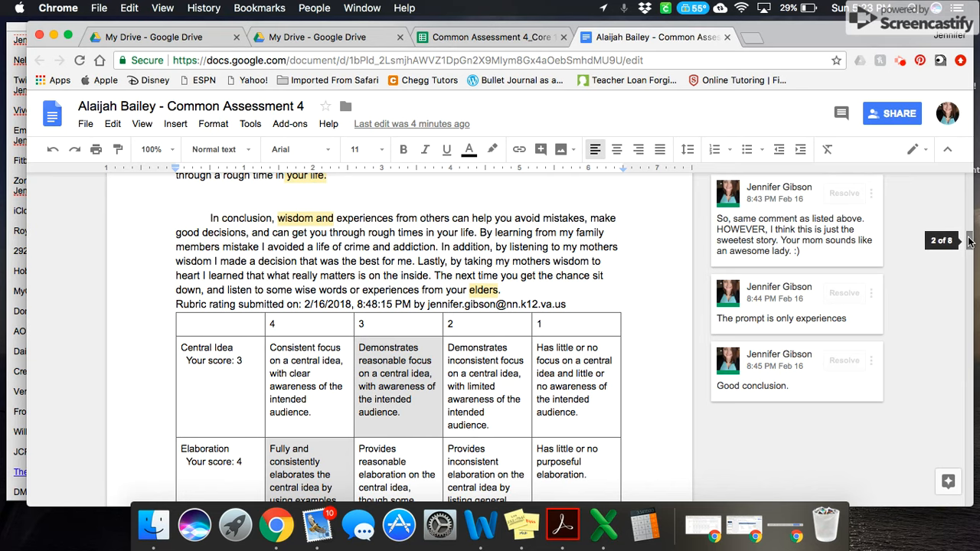
left_click_drag(968, 240, 971, 247)
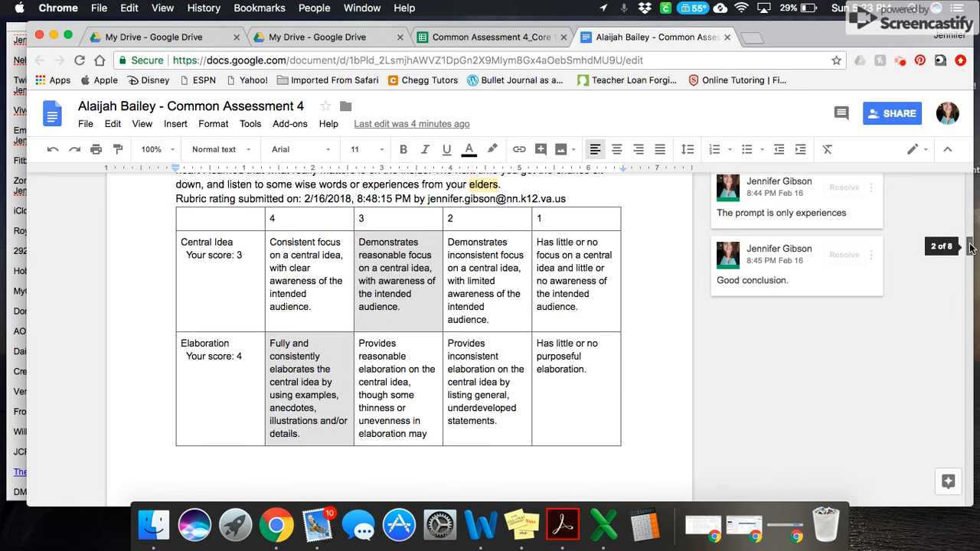
left_click_drag(971, 247, 971, 348)
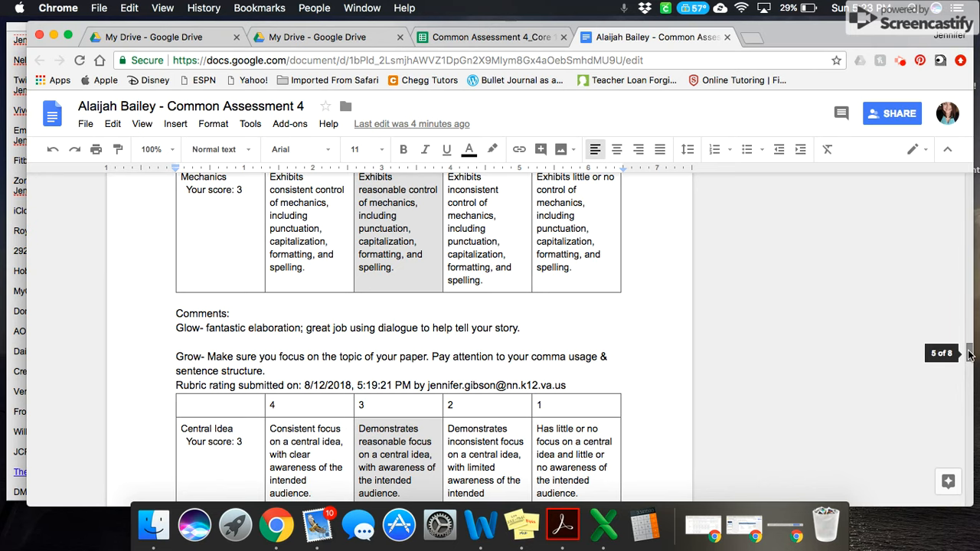
left_click_drag(968, 353, 957, 177)
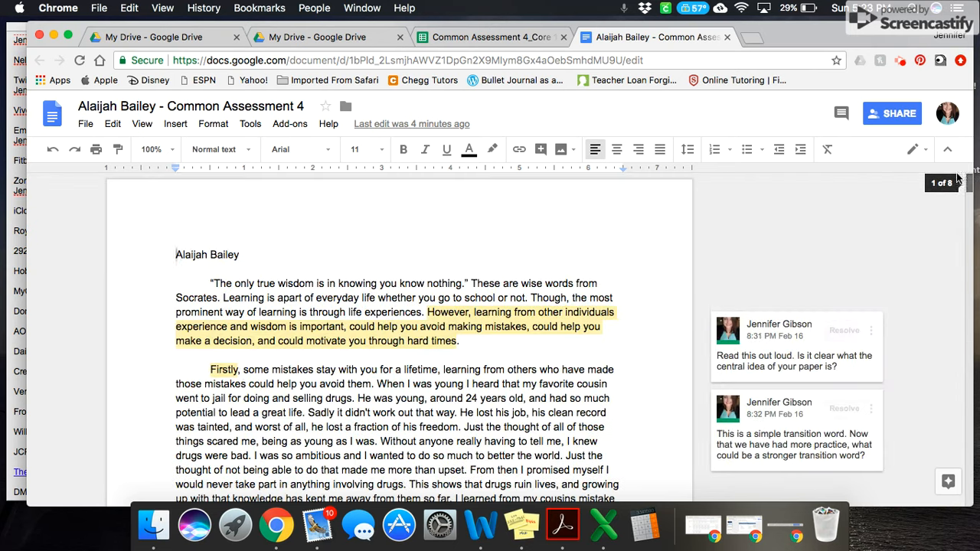